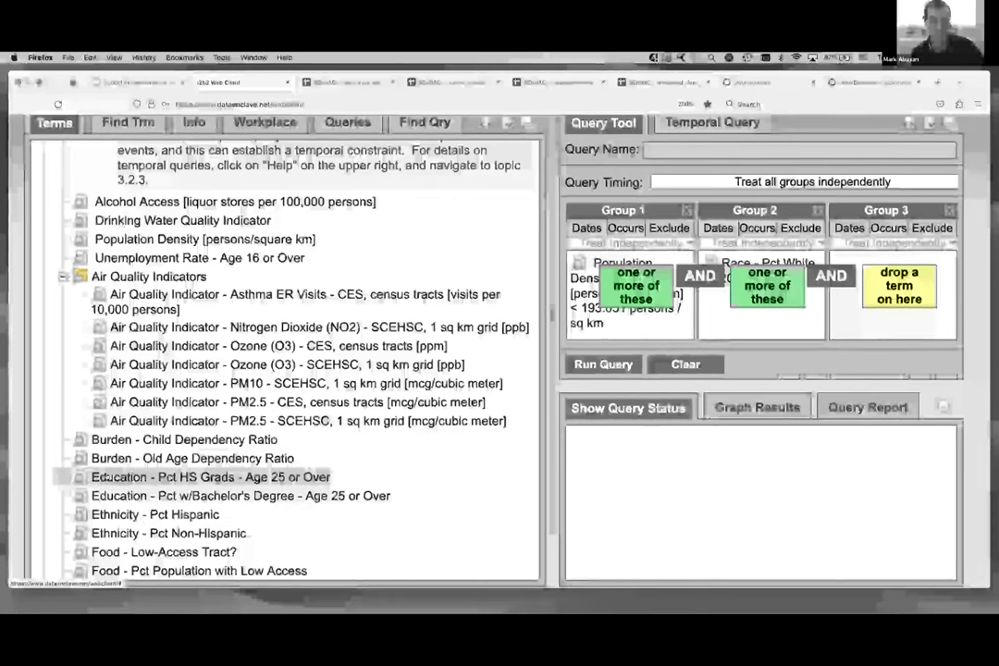
Step: Add Education - Pct HS Grads - Age 25 or Over to Group 2 with its value constrained to greater than 80 percent
drag(211, 477, 744, 323)
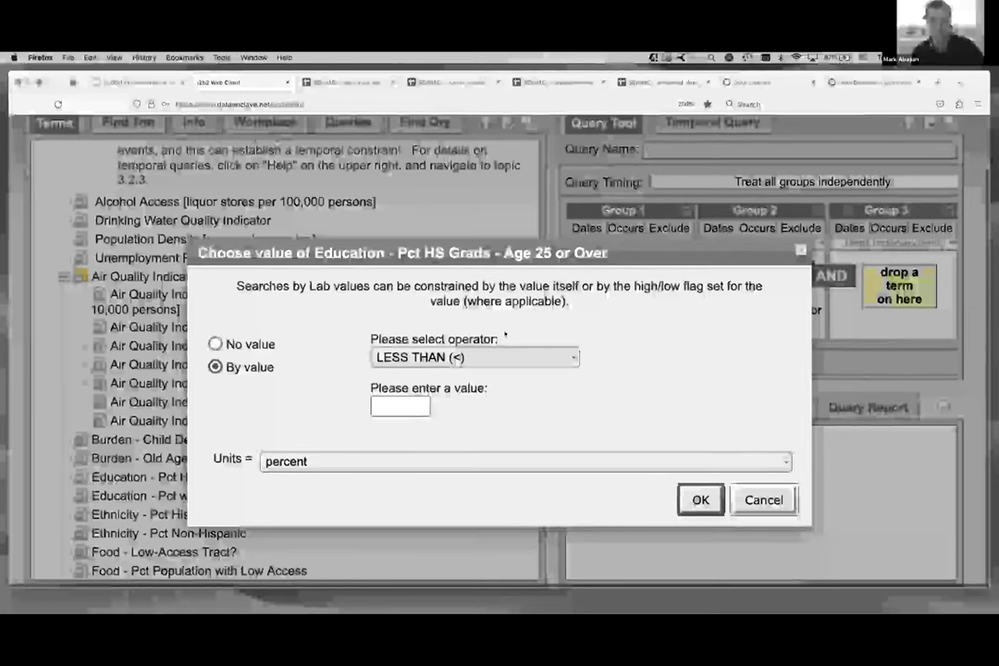
click(485, 355)
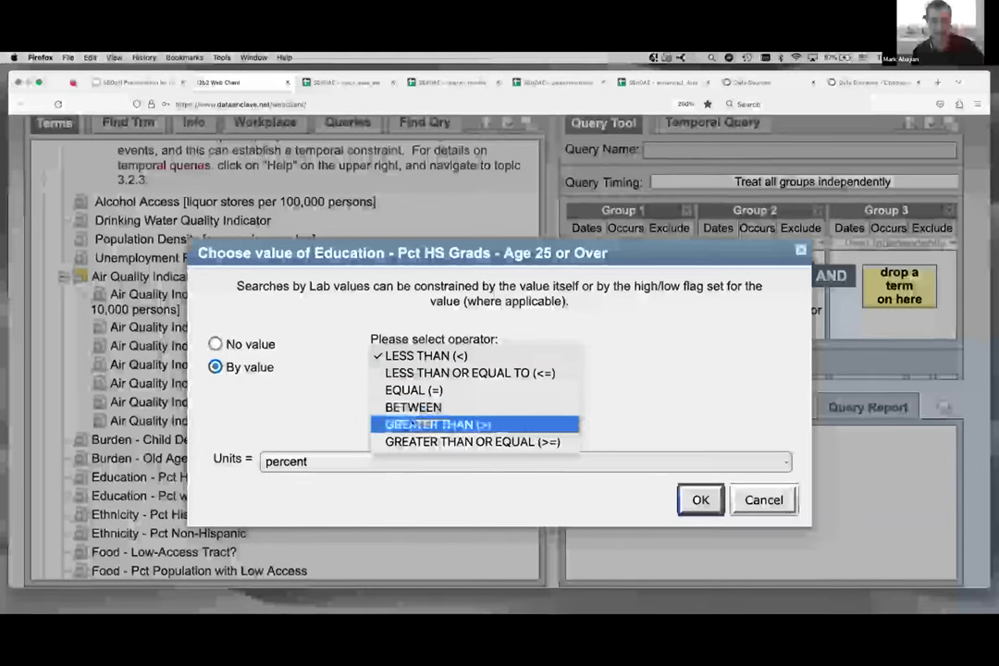
click(412, 424)
click(398, 403)
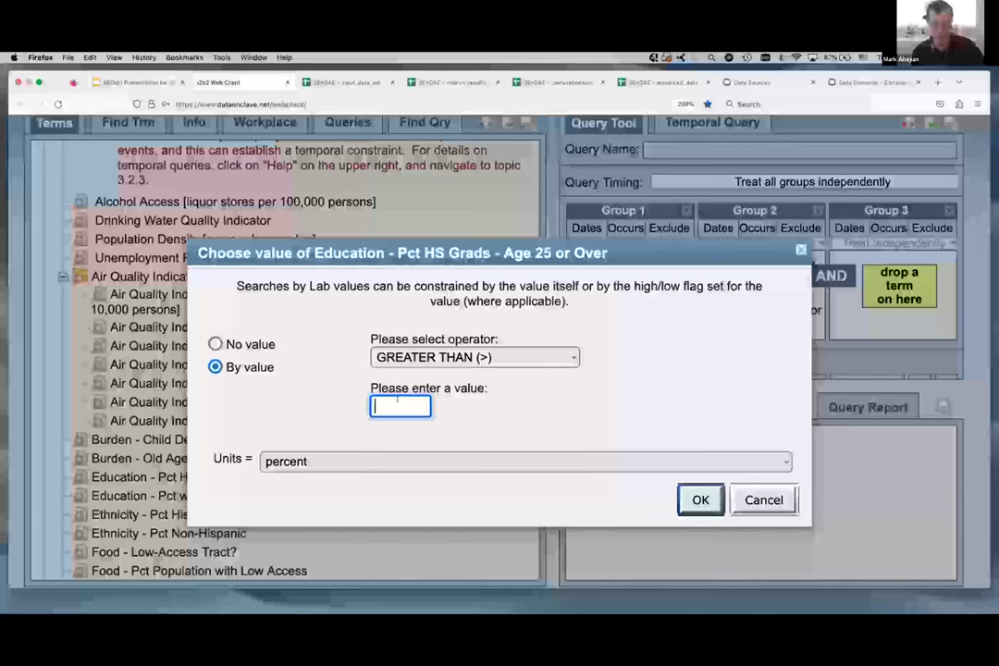
text(8)
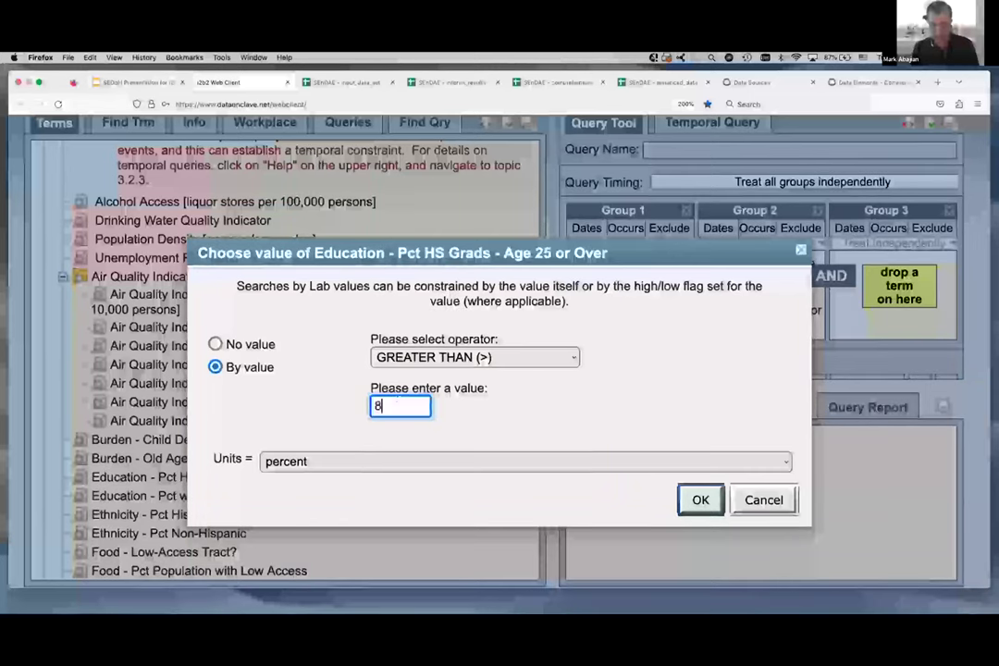
text(0)
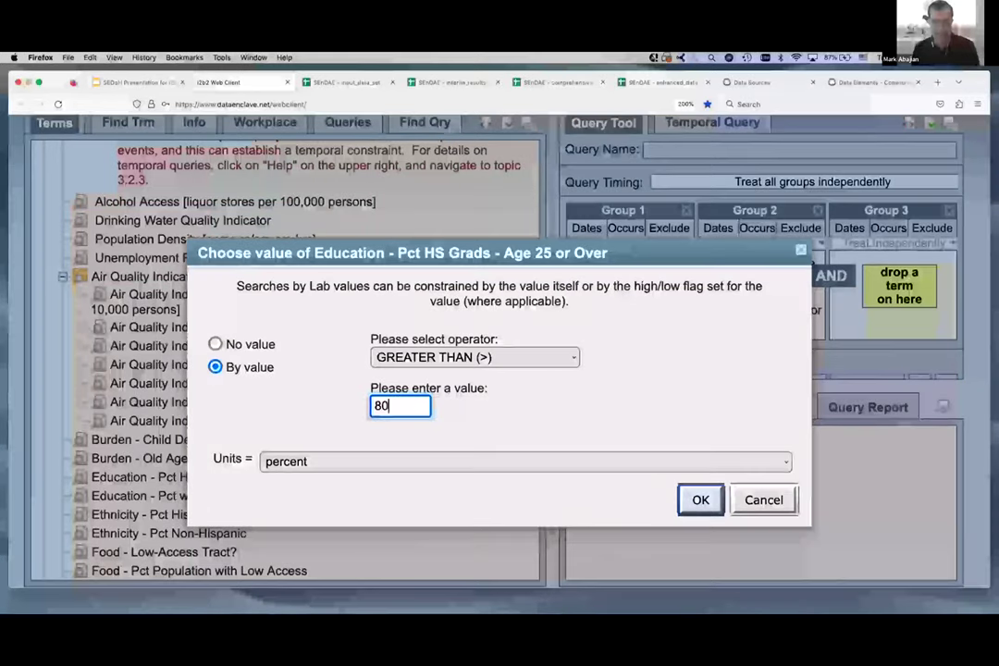
click(695, 500)
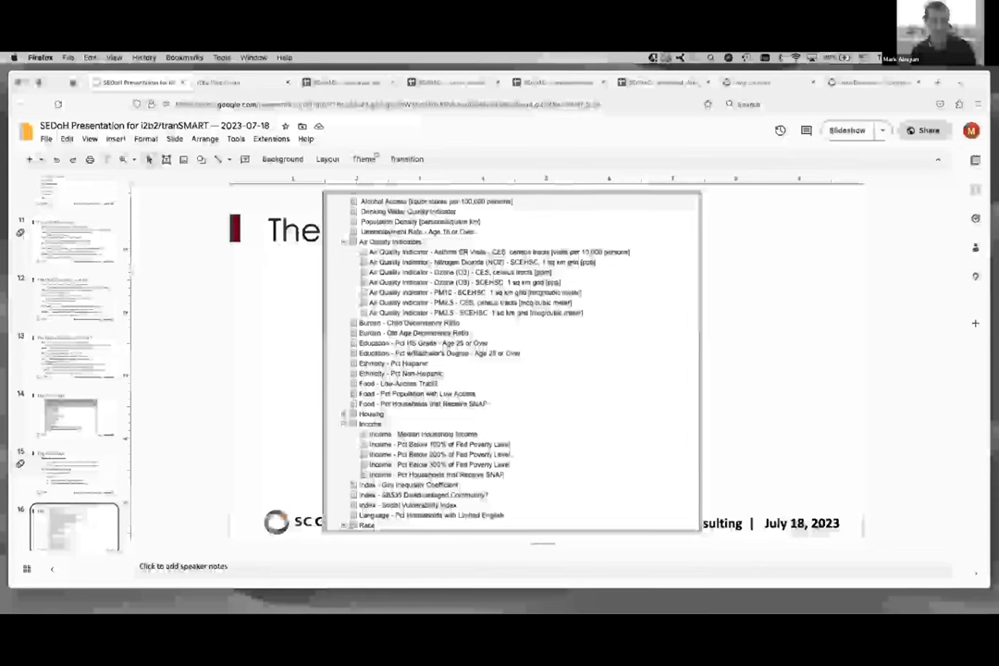
Step: Switch to the SEDoH presentation in Google Slides, start the slideshow and advance to the first bullet of the Ontology — Caveats slide
click(138, 83)
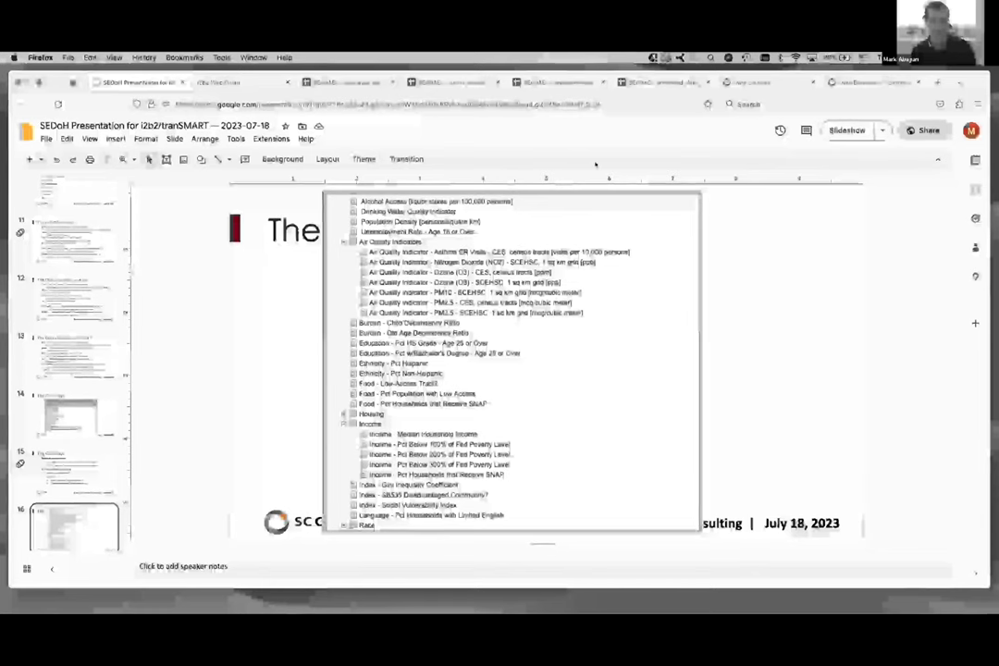
click(833, 131)
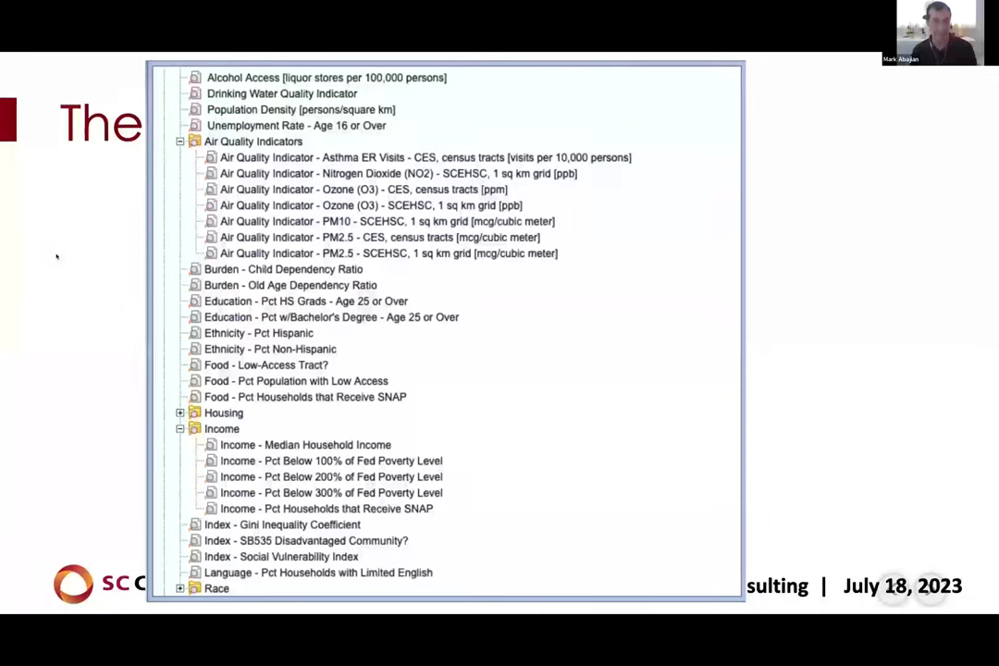
key(Right)
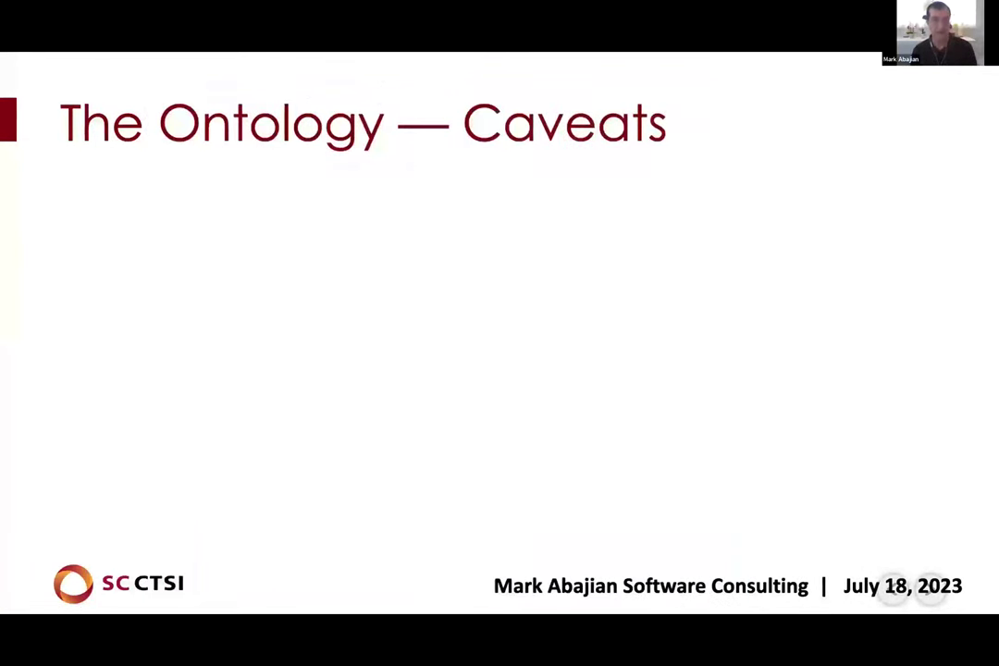
key(Right)
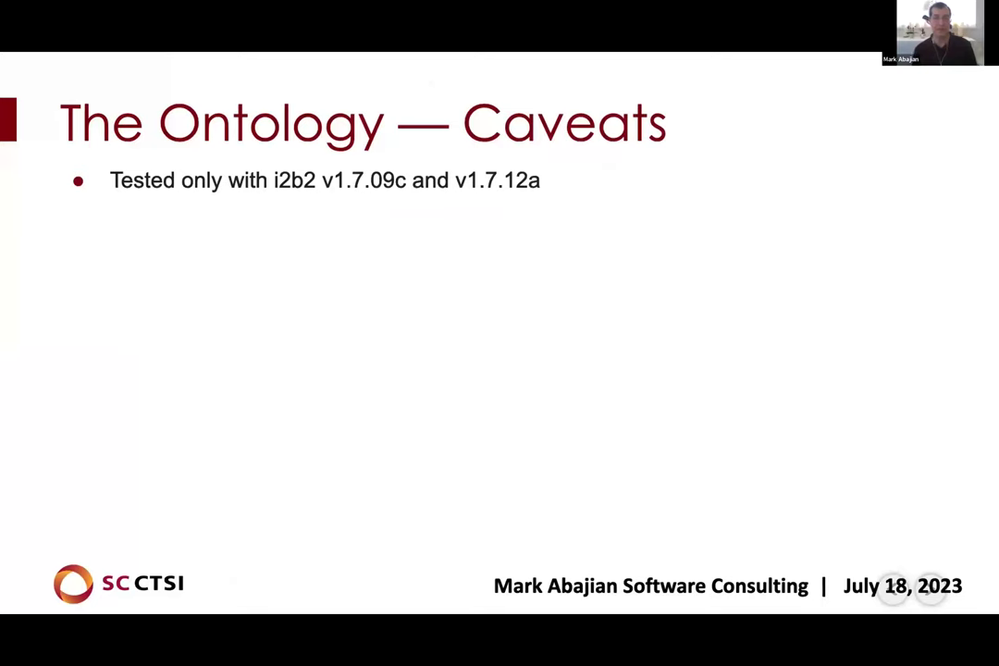
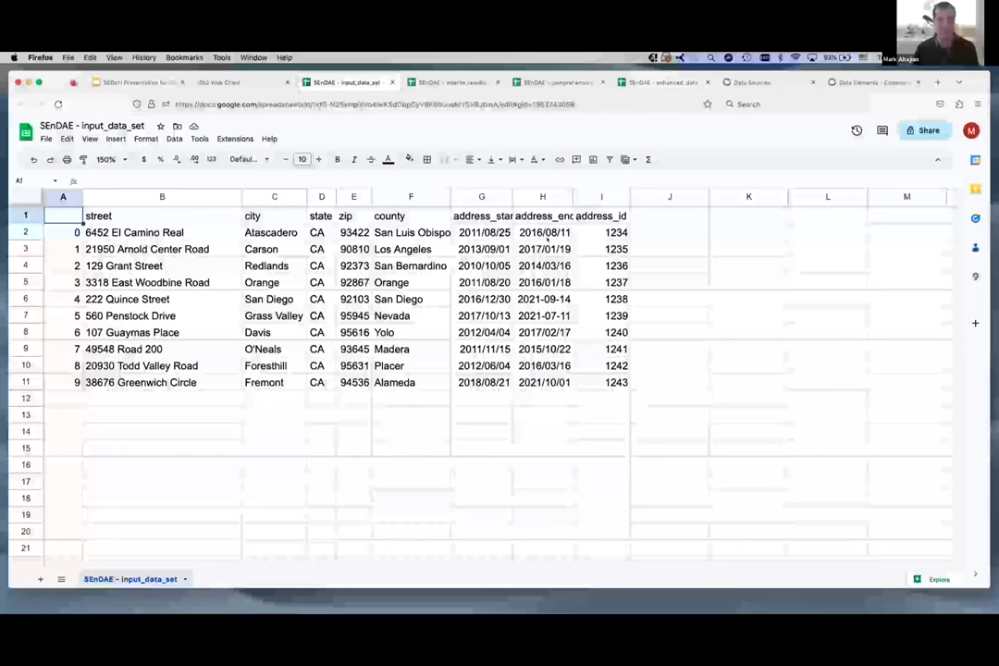
Step: View the SEnDAE interim_results spreadsheet, and look through the list of sheets in comprehensive_enhanced_data_set
click(447, 82)
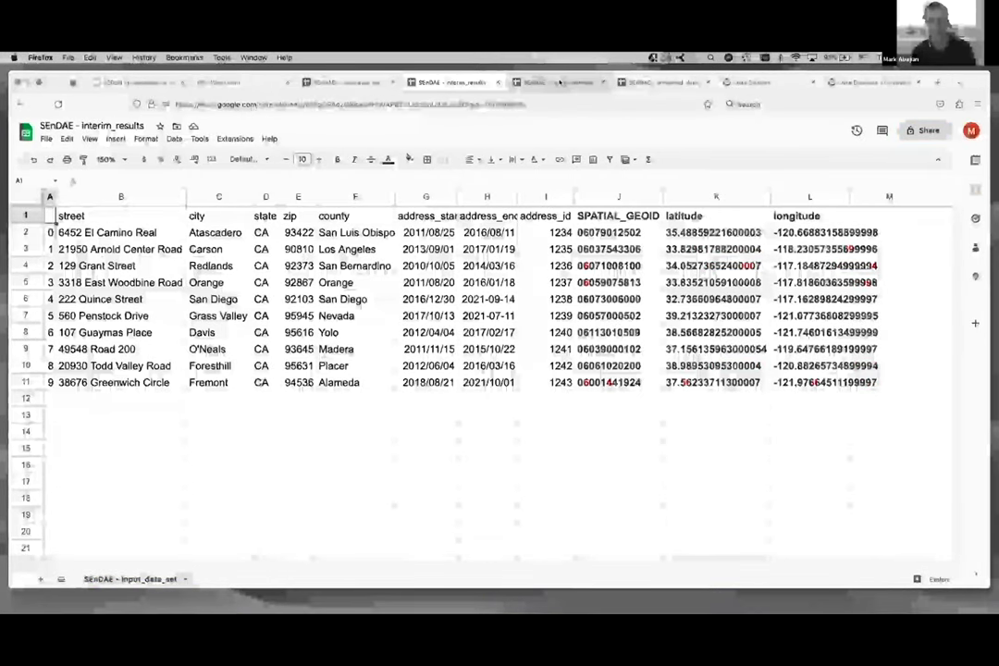
click(558, 83)
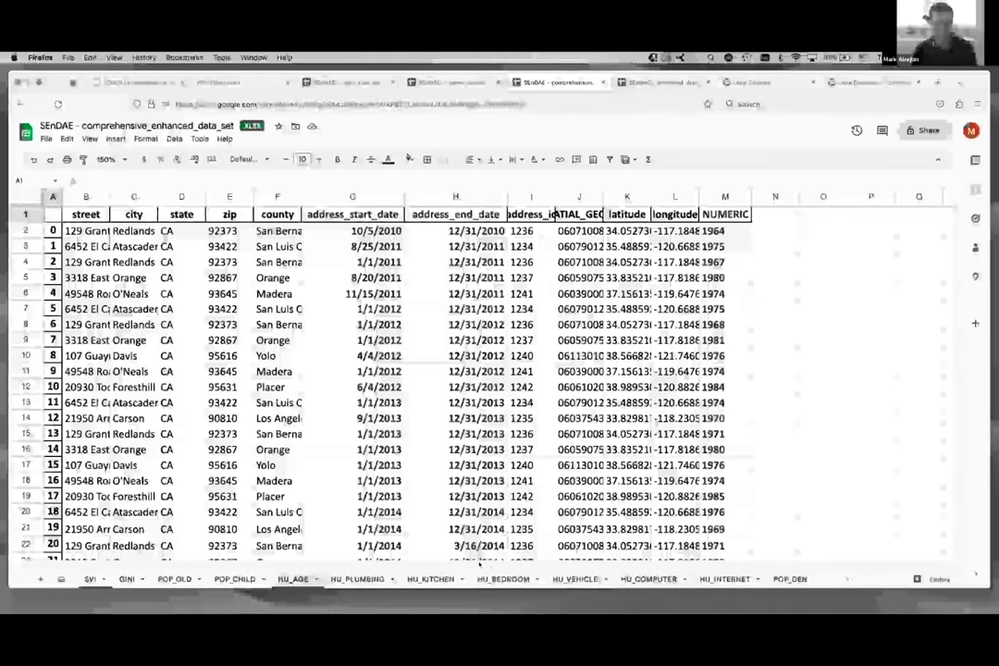
scroll(504, 578, right, 3)
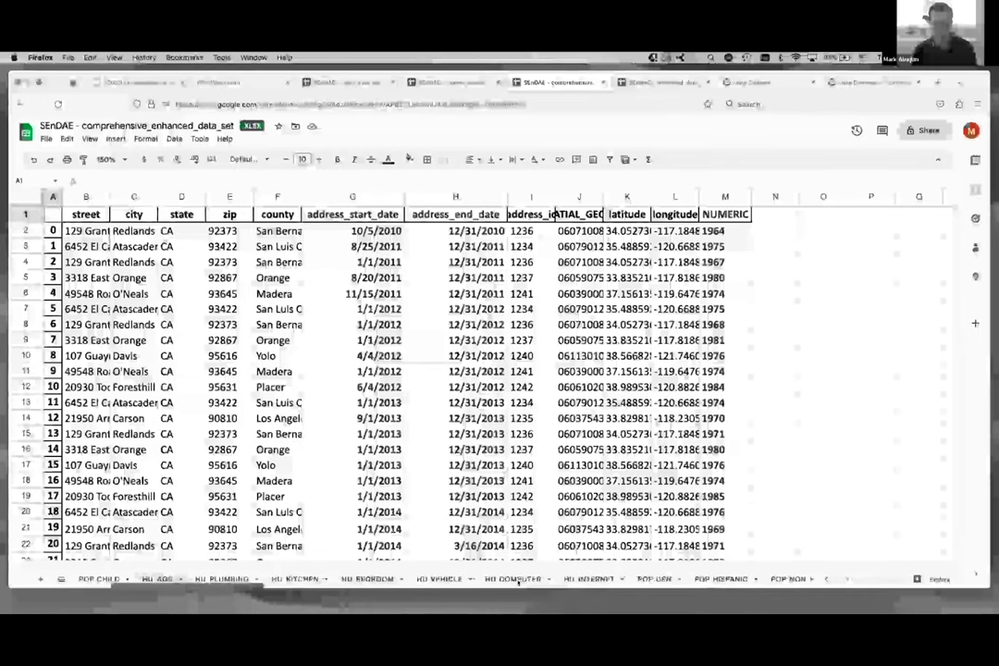
scroll(516, 580, right, 5)
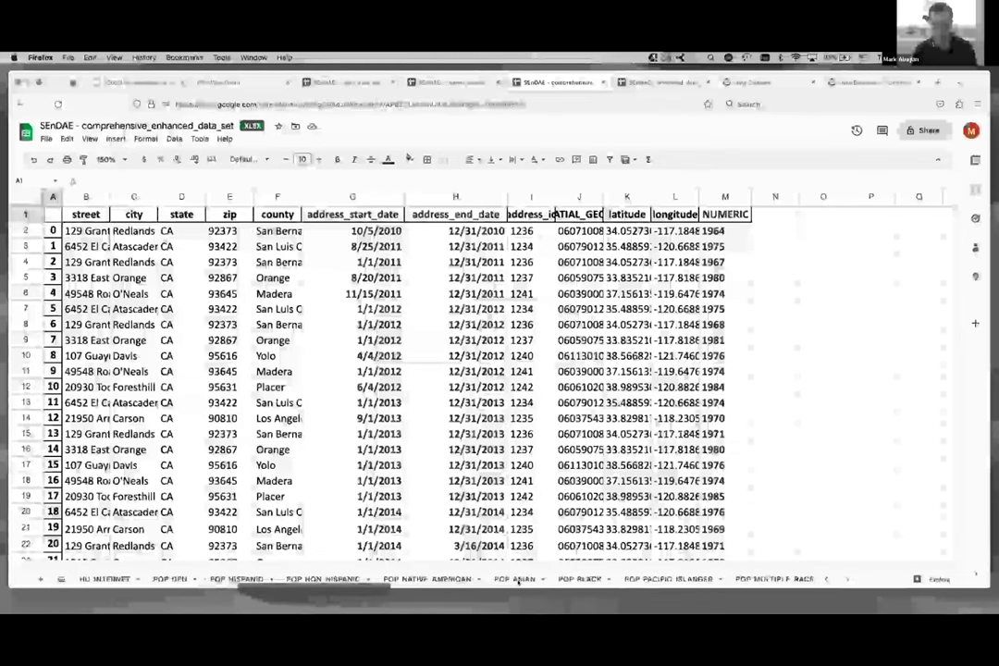
scroll(518, 581, right, 6)
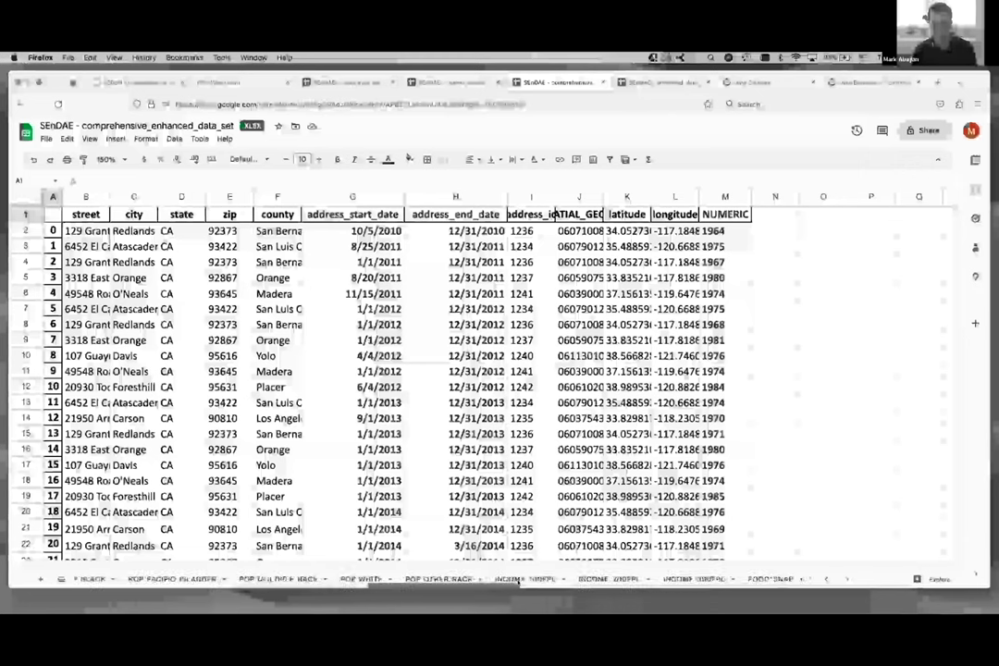
scroll(519, 581, right, 5)
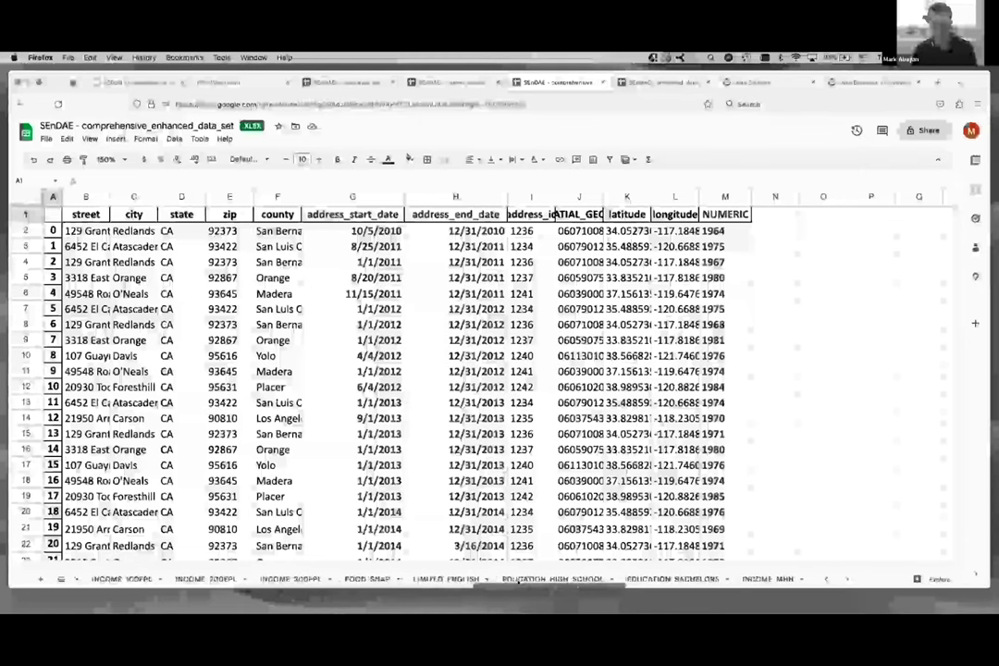
scroll(519, 580, right, 5)
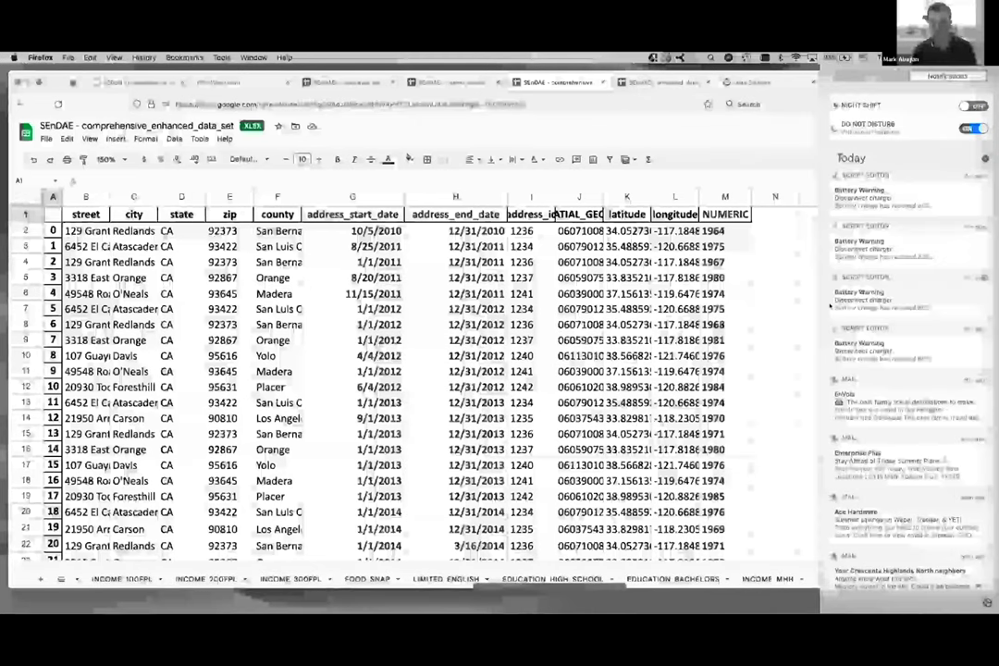
scroll(830, 305, right, 5)
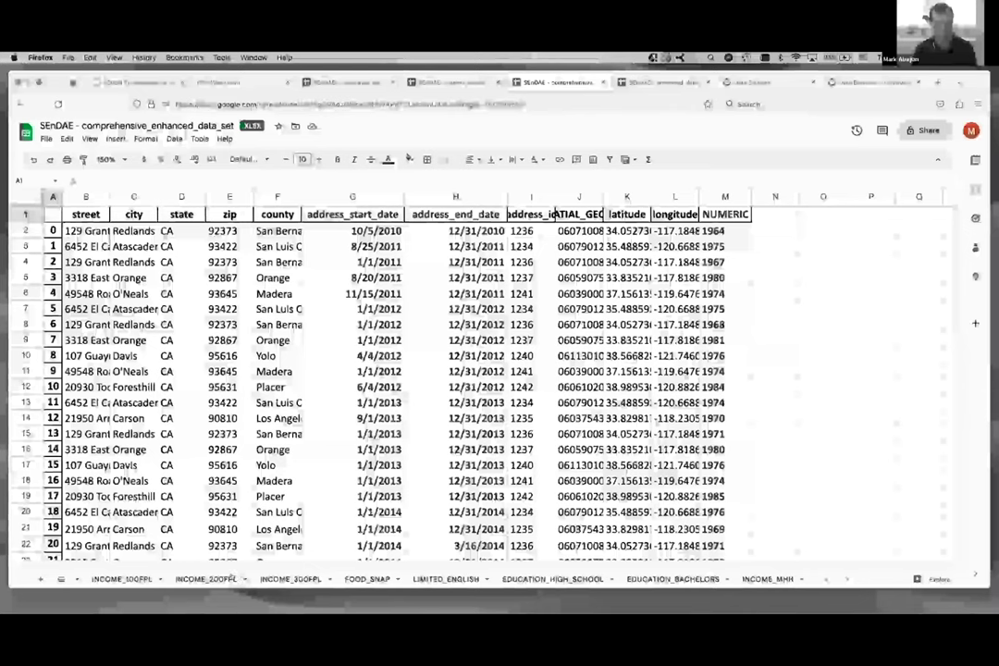
scroll(229, 577, right, 10)
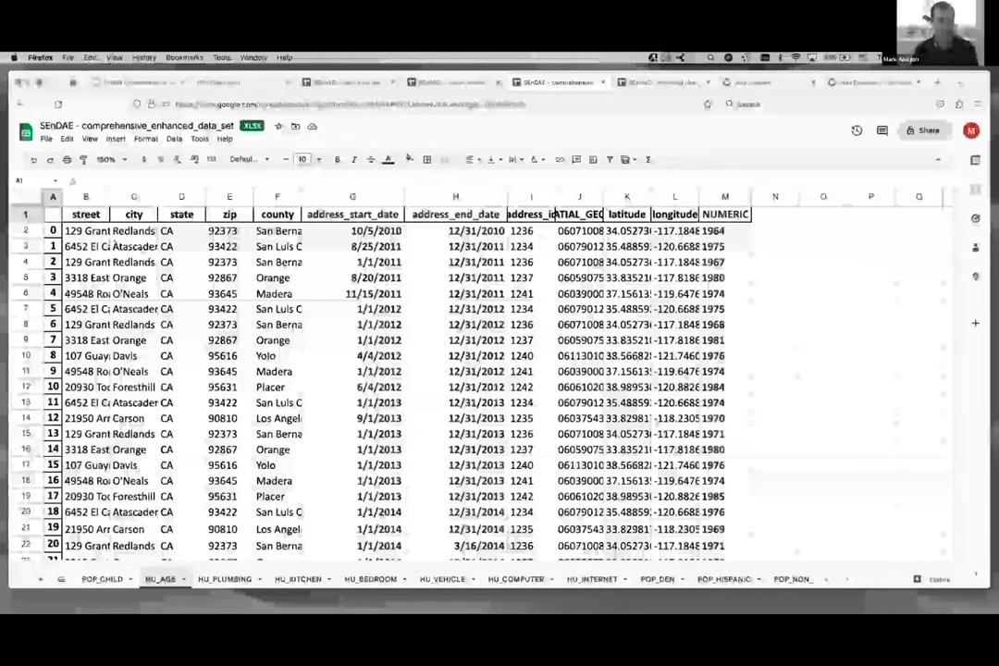
Step: Examine the Atascadero rows on the HU_AGE sheet, including the 2012 row's address start and end dates
click(116, 246)
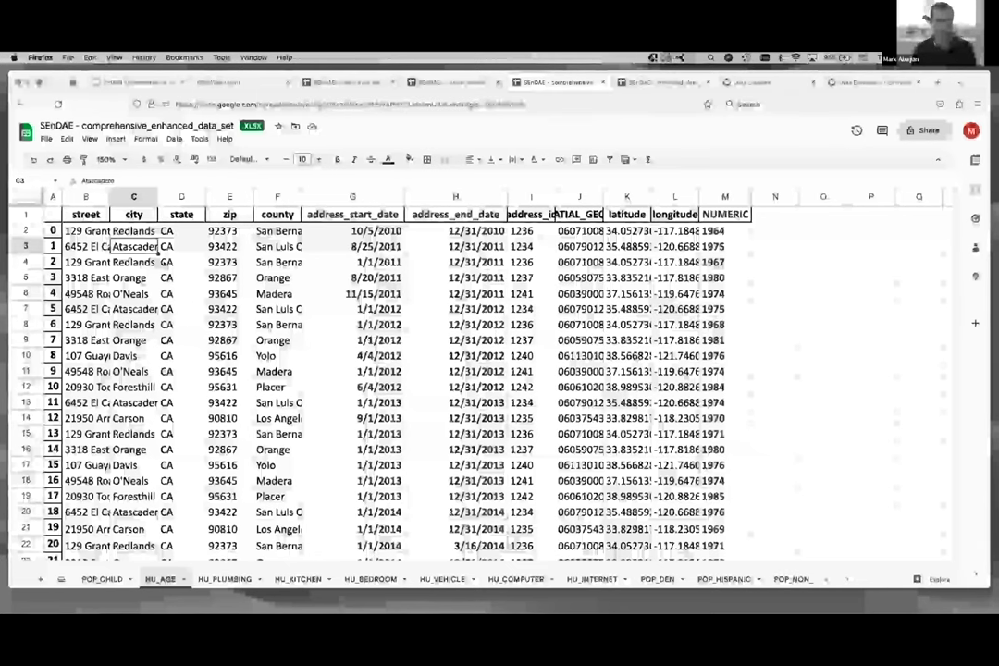
click(134, 309)
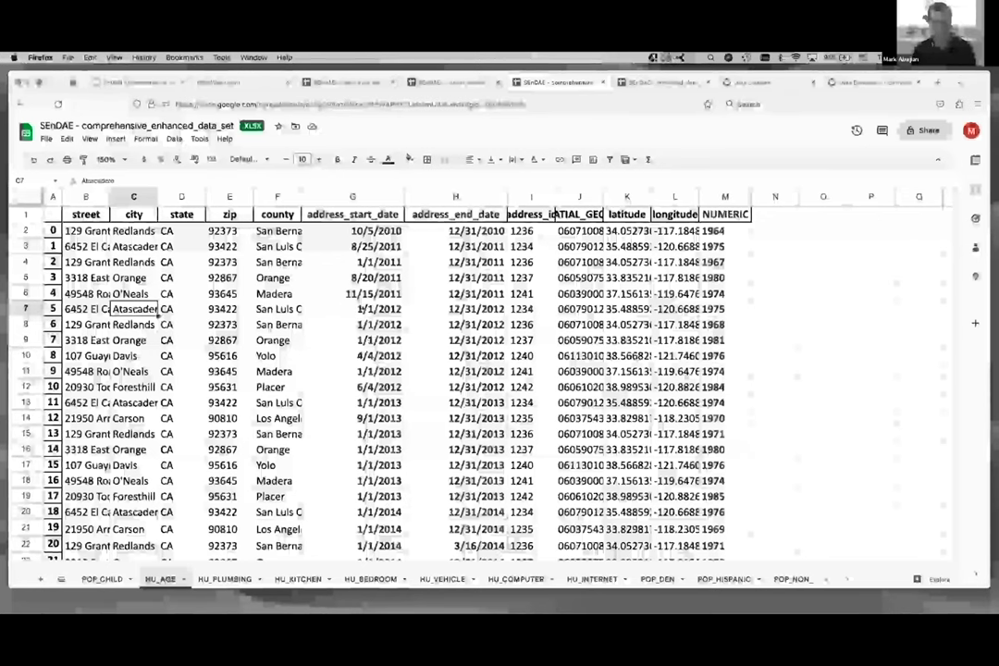
click(360, 309)
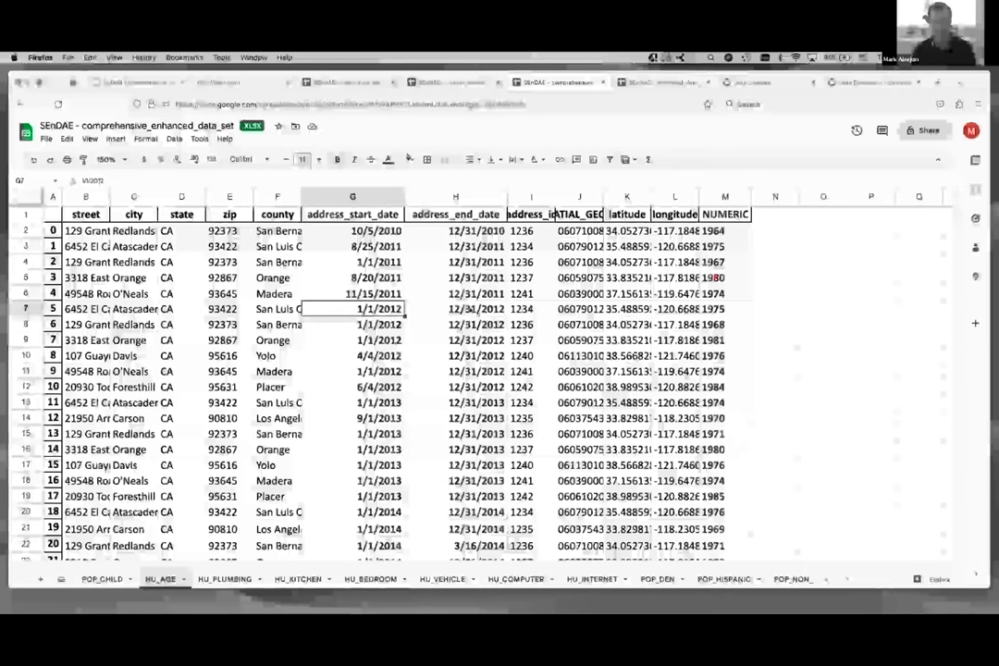
click(471, 309)
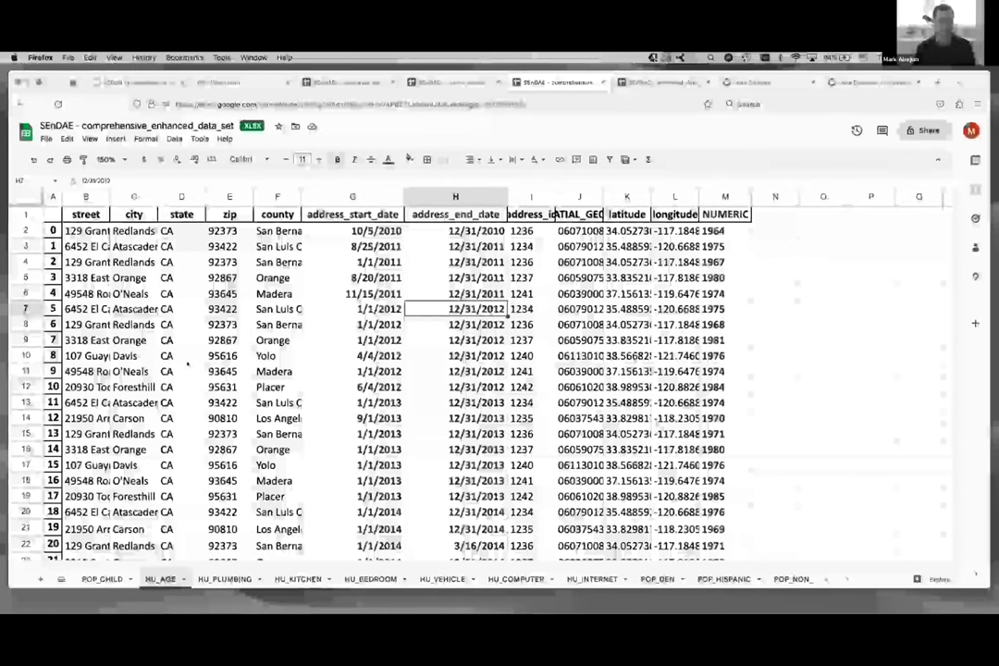
click(136, 403)
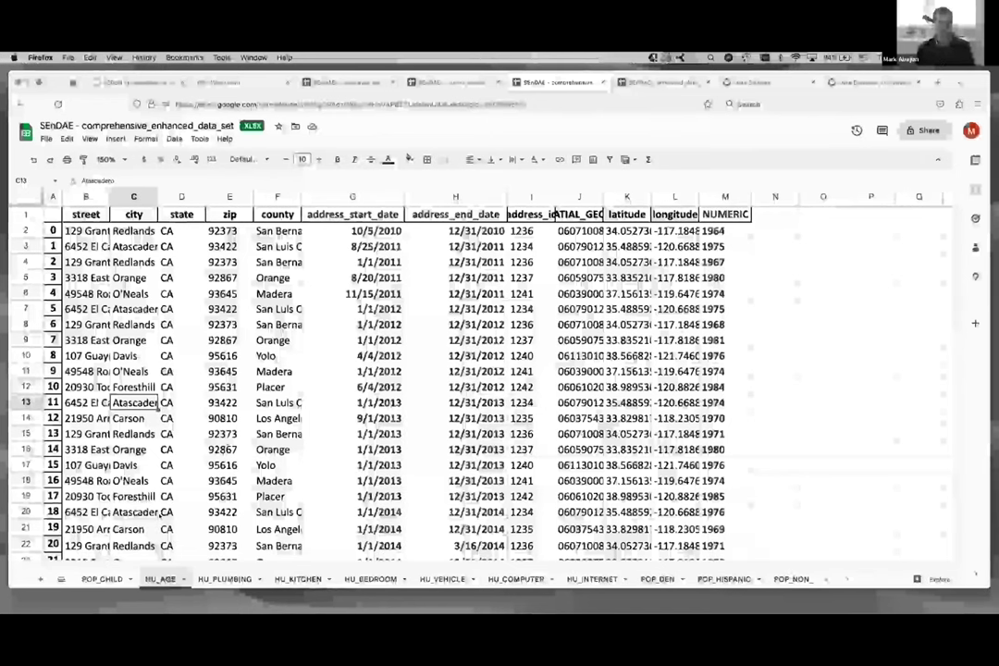
click(138, 511)
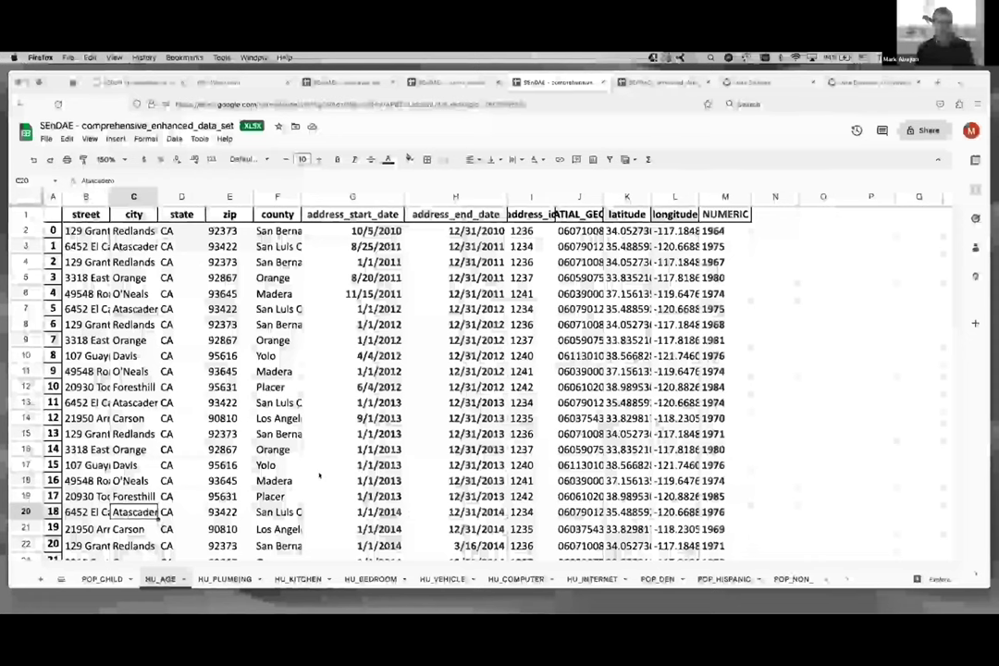
Step: Look through the HU_AGE rows to the end of the data and return to the header row
scroll(319, 475, down, 1)
scroll(319, 475, down, 5)
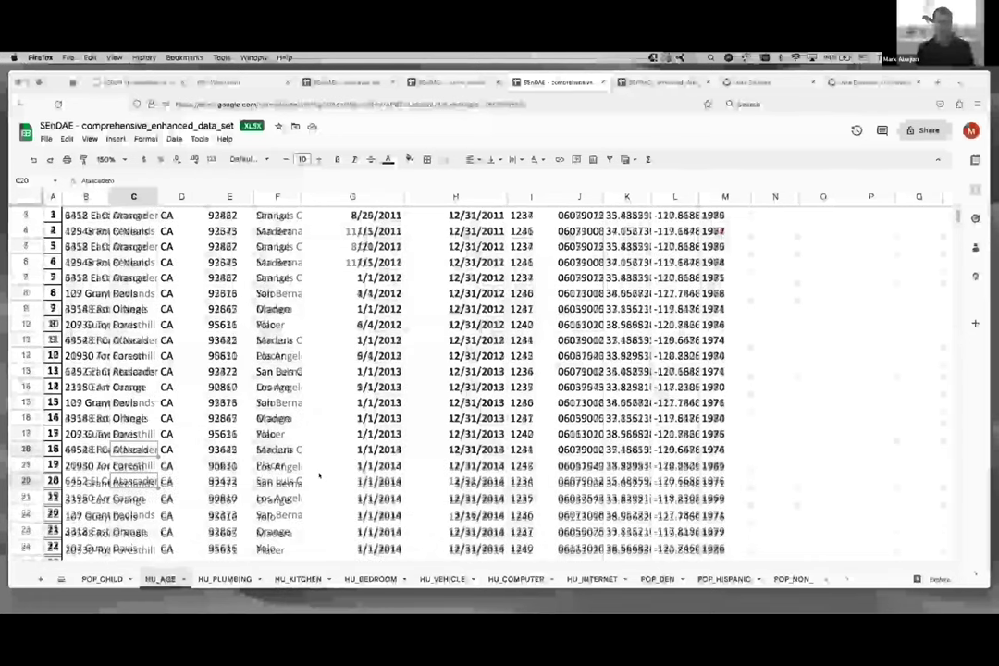
scroll(319, 475, down, 10)
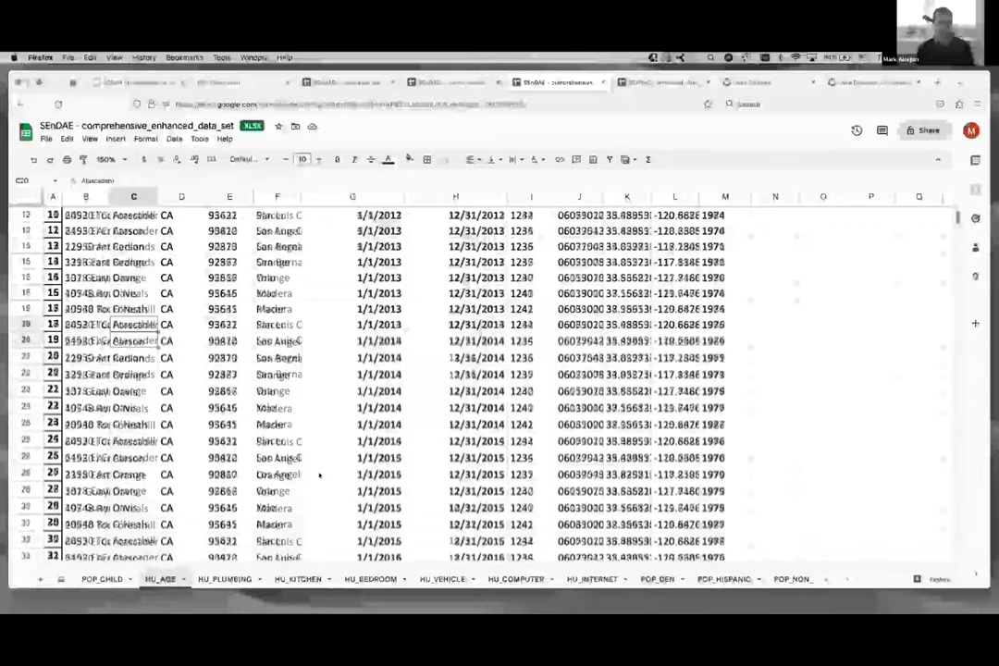
scroll(320, 476, down, 12)
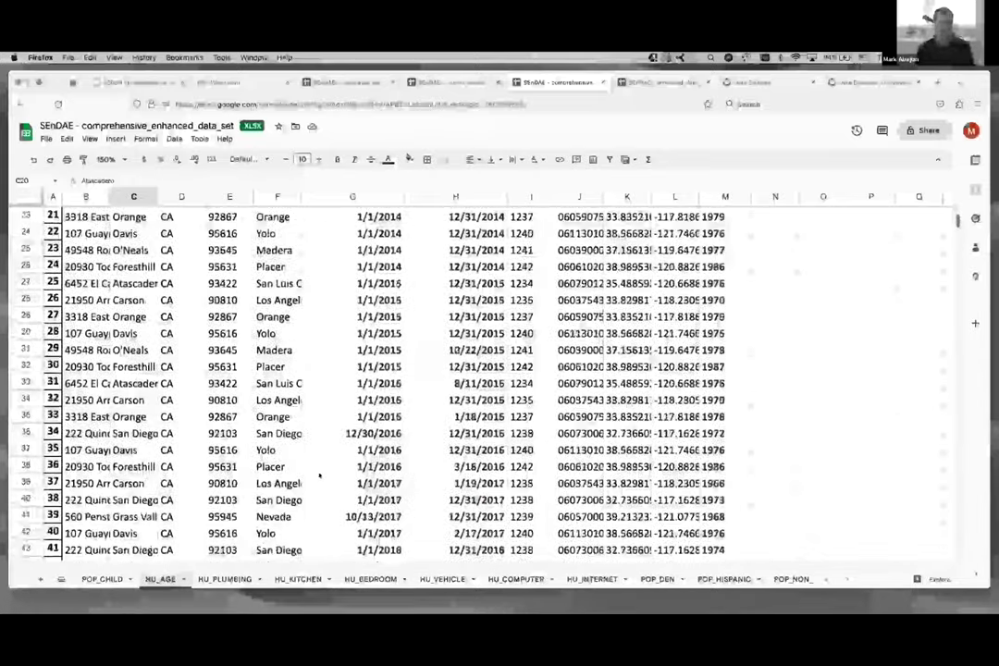
scroll(319, 476, down, 5)
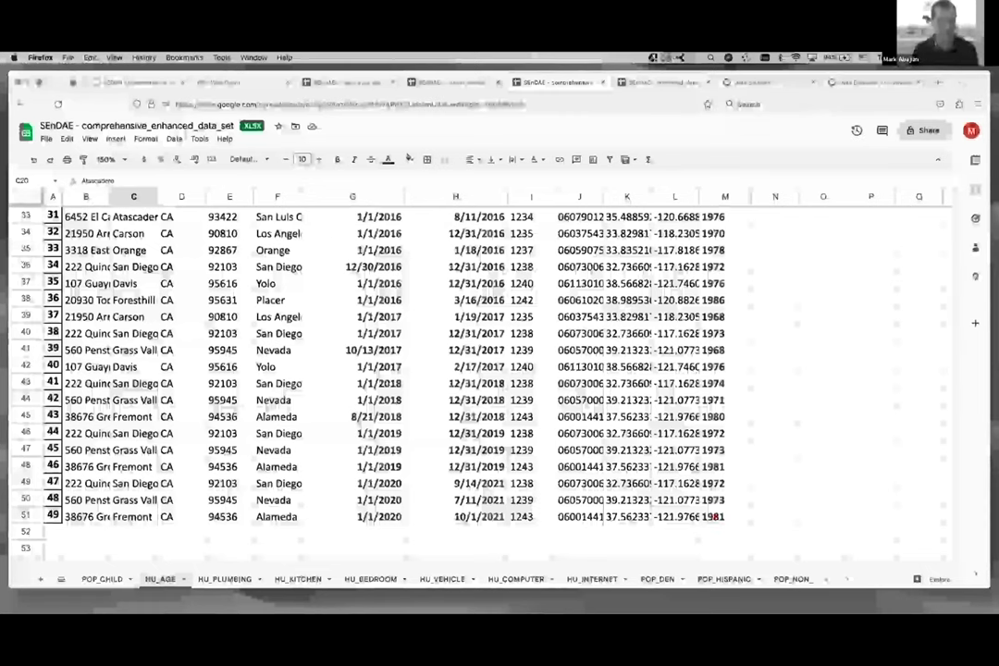
scroll(499, 370, up, 5)
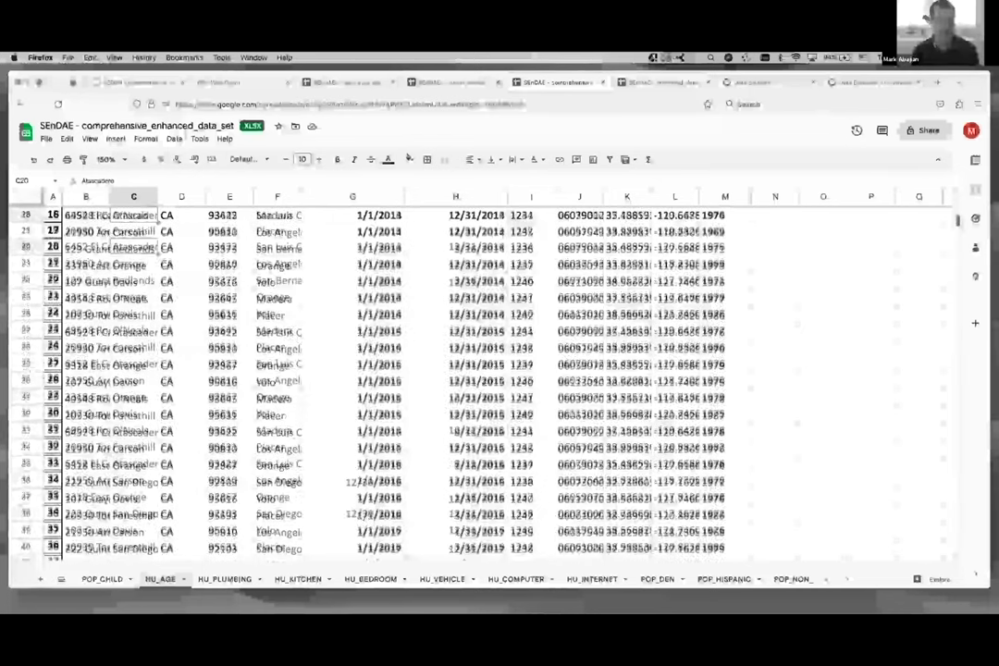
scroll(499, 370, up, 5)
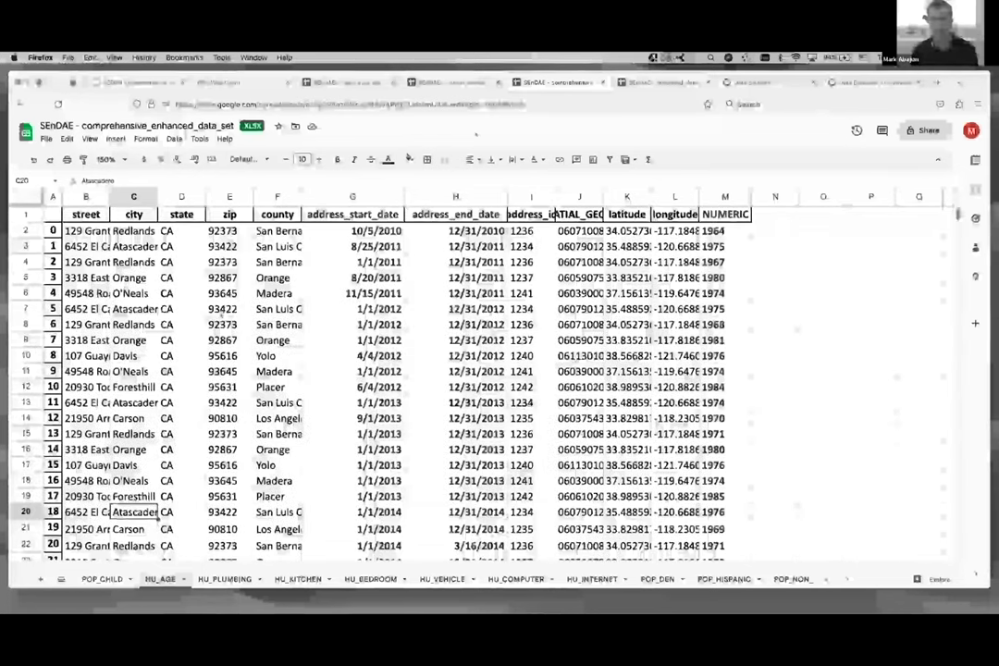
Step: View the SEnDAE enhanced_data_set_csv spreadsheet, and examine its indicator columns from social vulnerability through to the NASA annual pollutant columns
click(662, 82)
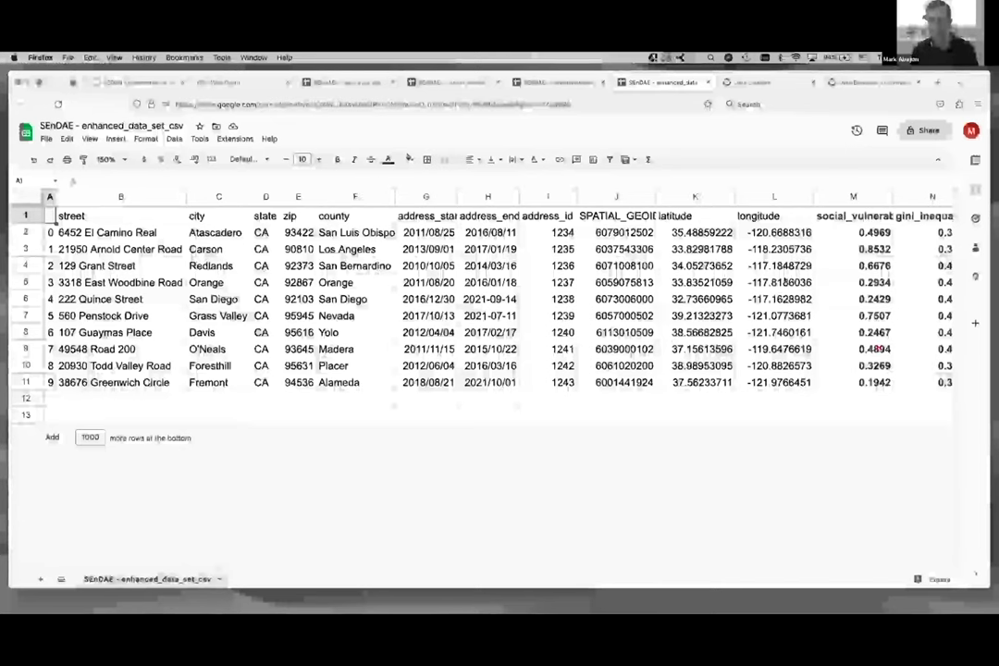
scroll(784, 282, right, 5)
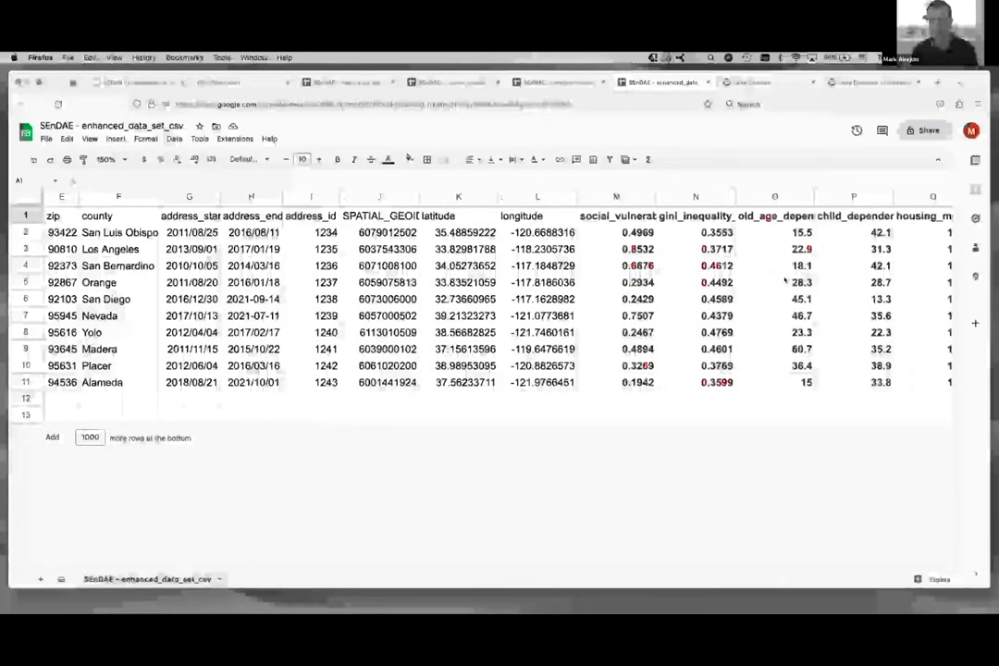
scroll(784, 282, right, 6)
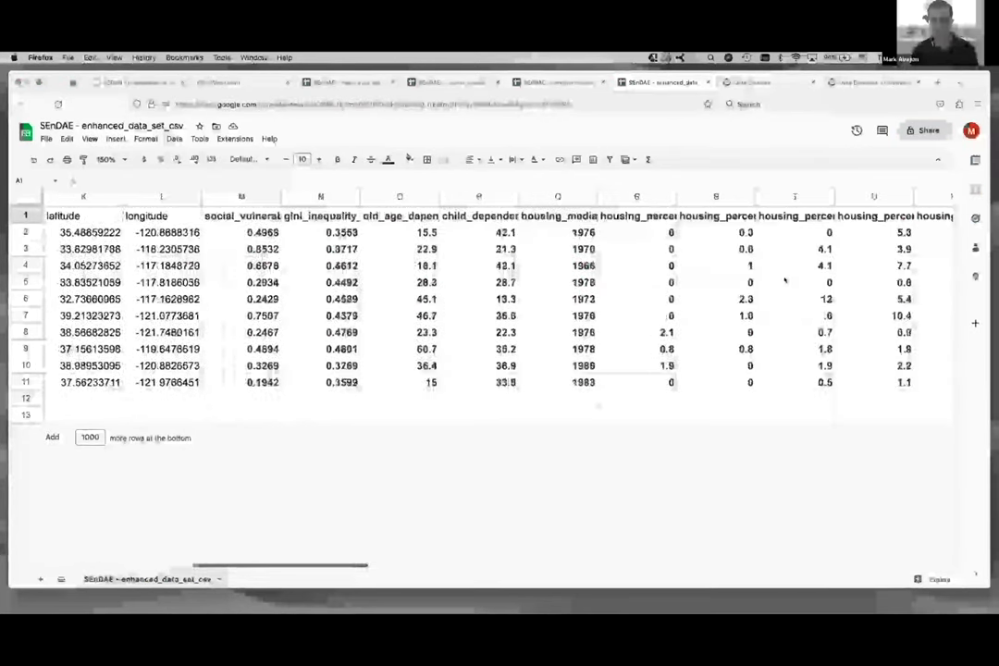
scroll(784, 280, right, 5)
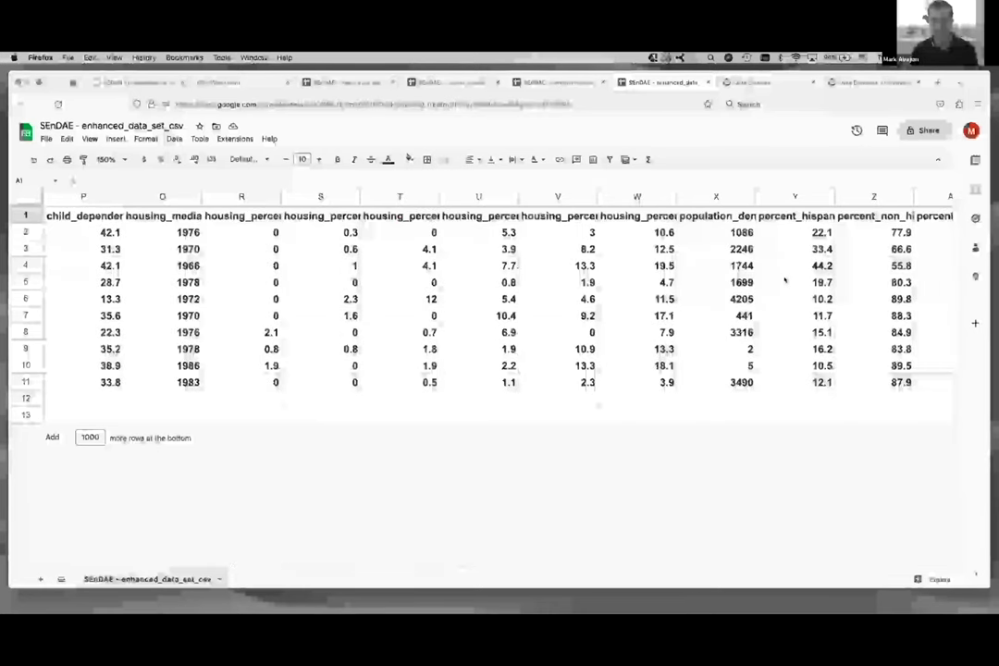
scroll(784, 280, right, 3)
scroll(784, 280, right, 4)
scroll(784, 280, right, 8)
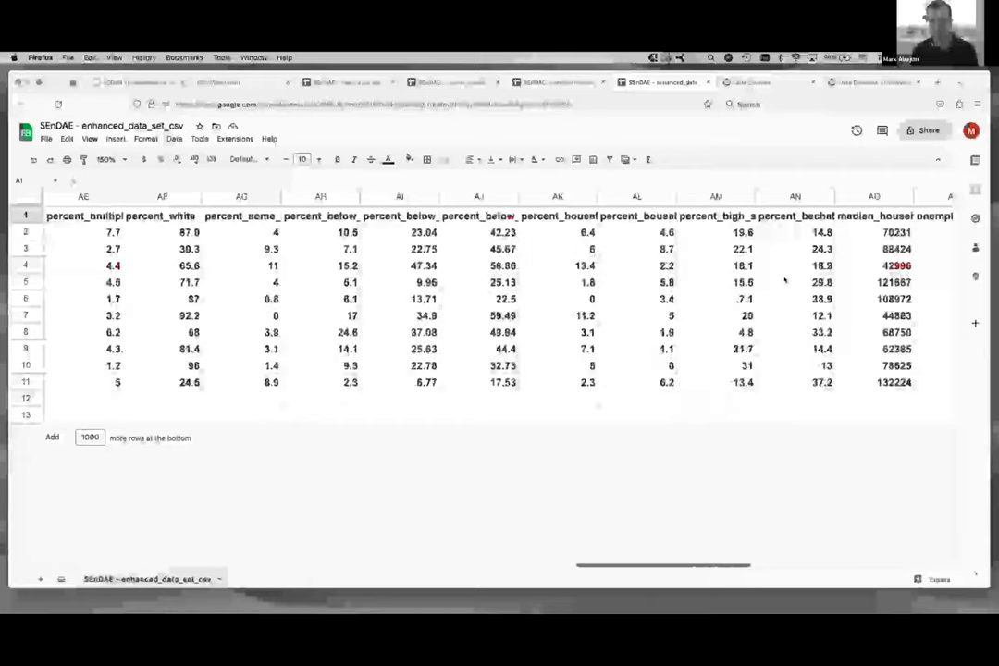
scroll(784, 280, right, 7)
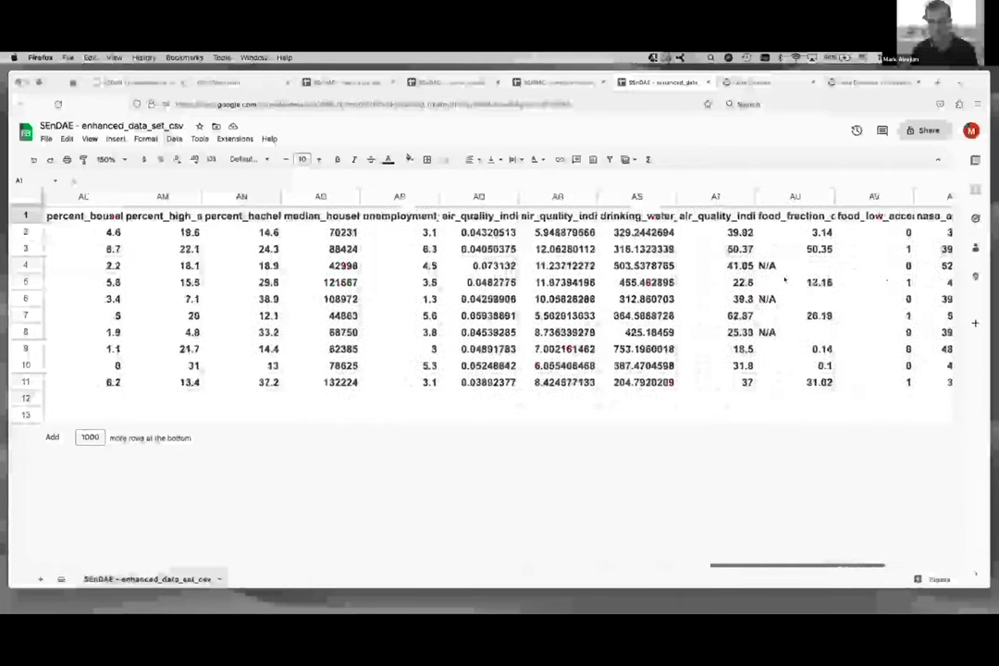
scroll(784, 280, right, 4)
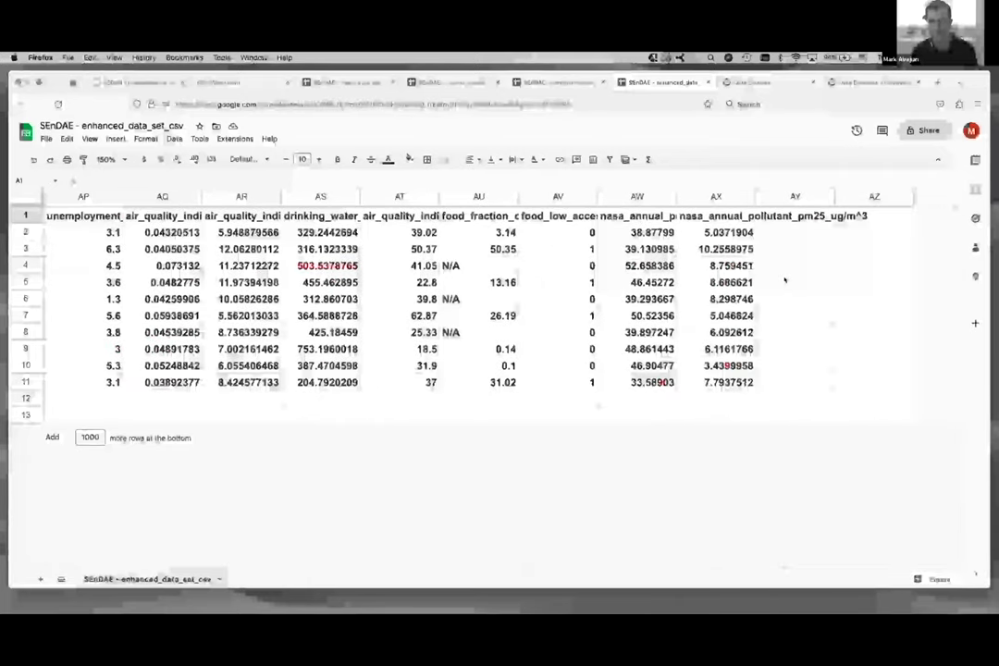
Step: Look back across the enhanced_data_set_csv columns to the street, city and address date columns at the start of the sheet
scroll(784, 281, left, 9)
scroll(784, 280, left, 14)
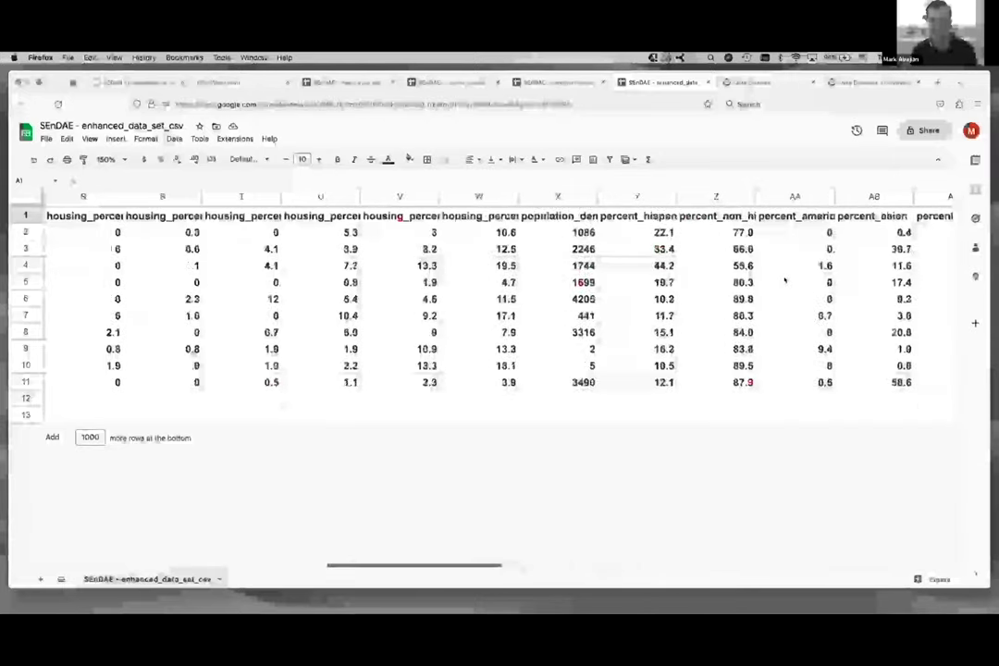
scroll(784, 280, left, 18)
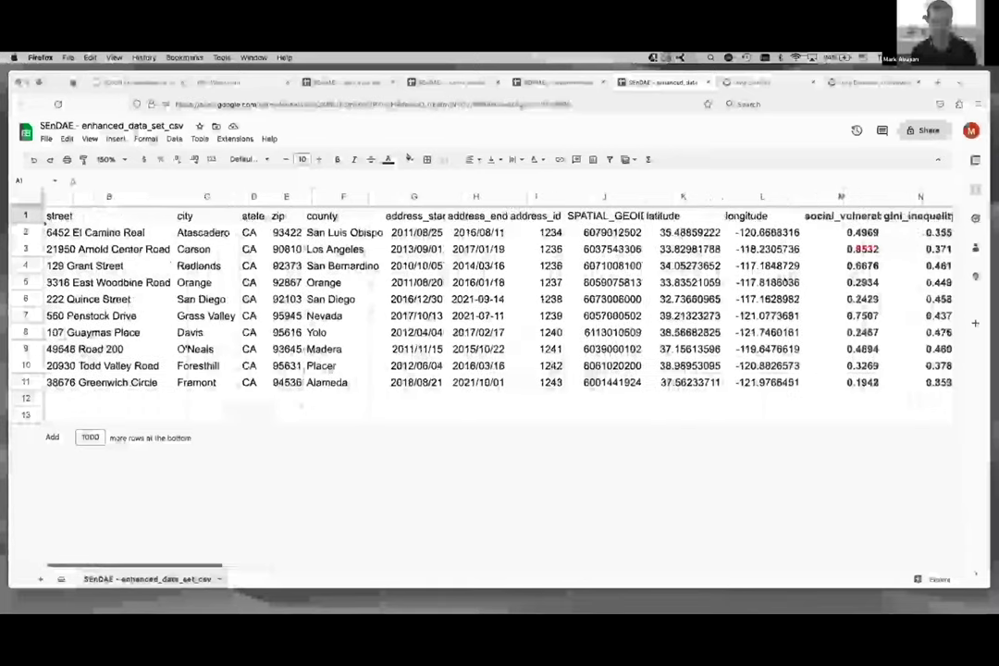
scroll(784, 280, left, 3)
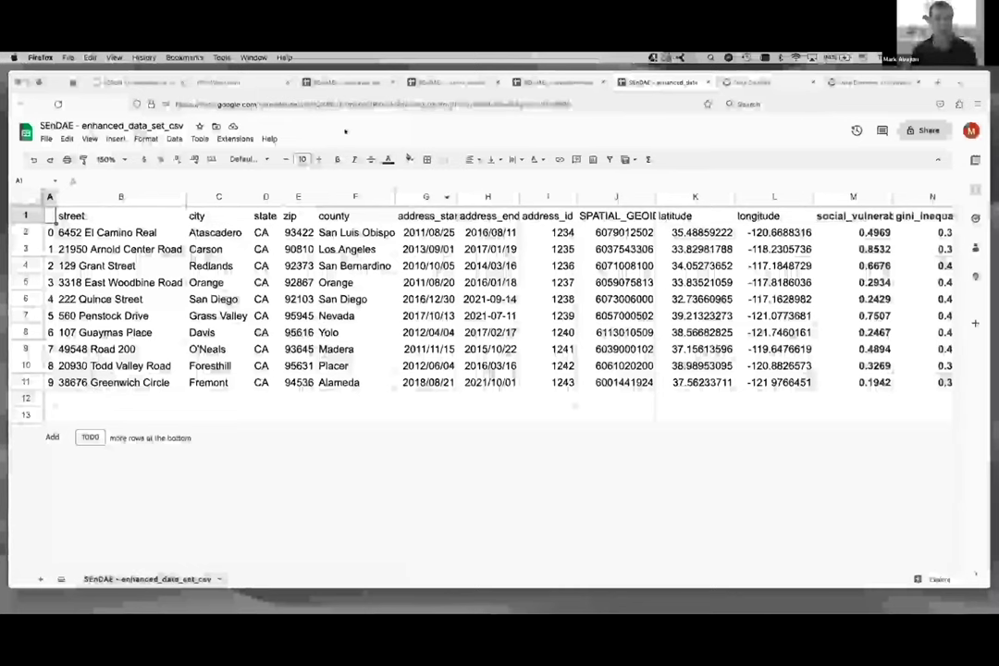
Step: Switch to the SEDoH presentation in Google Slides, resume the slideshow from the Example Files slide and advance to the Resources slide
click(137, 83)
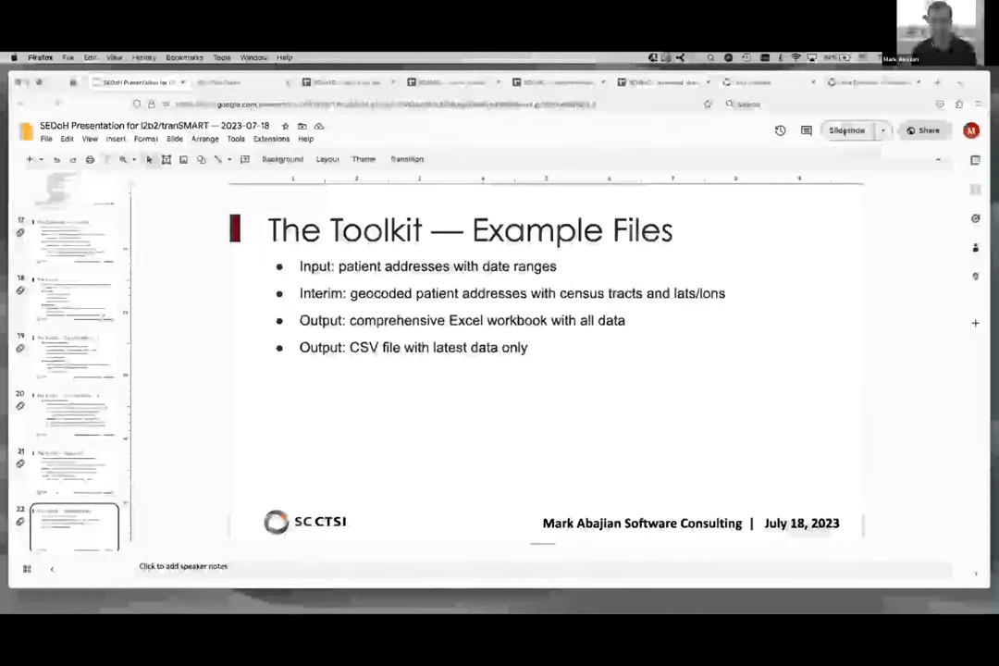
click(840, 131)
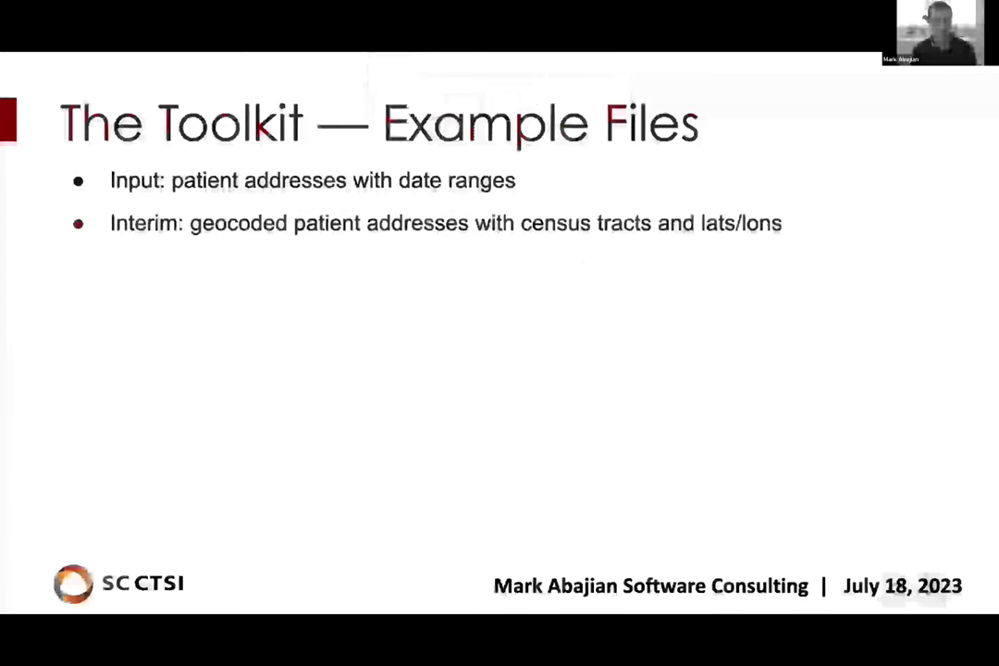
key(Right)
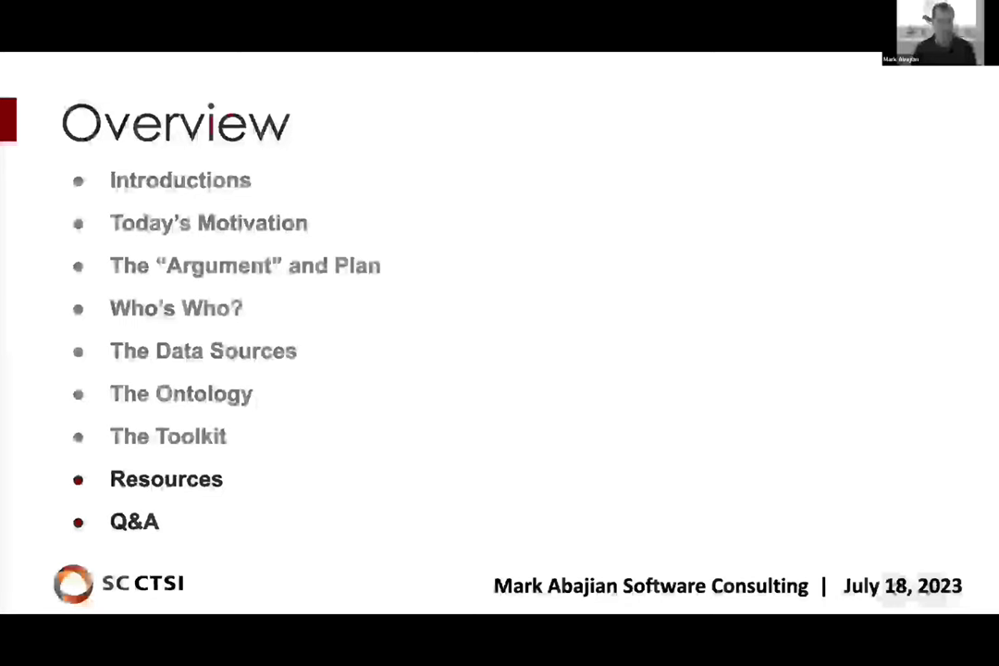
key(Right)
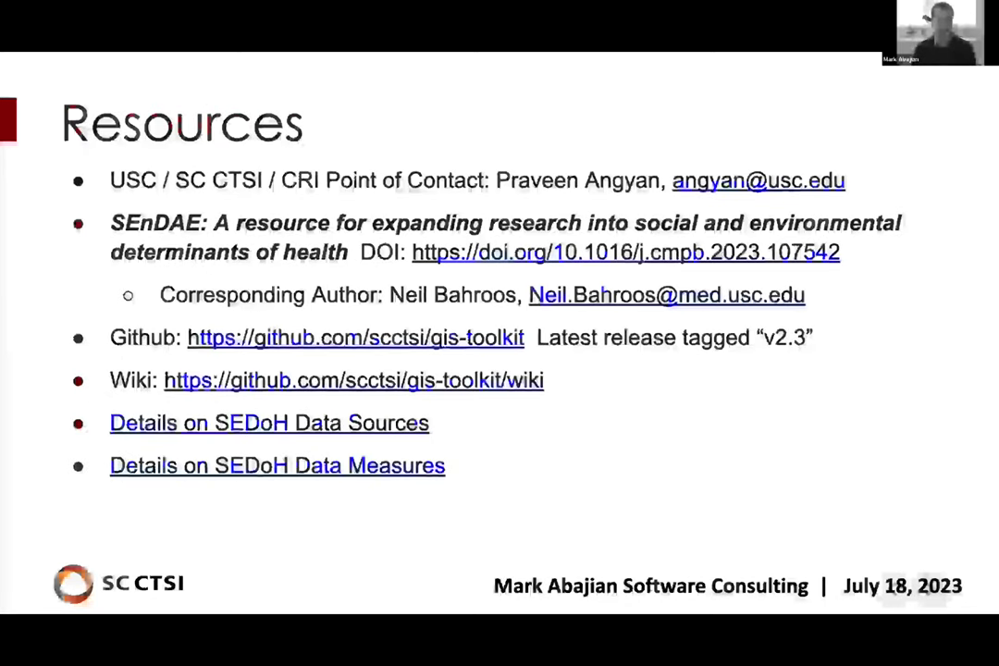